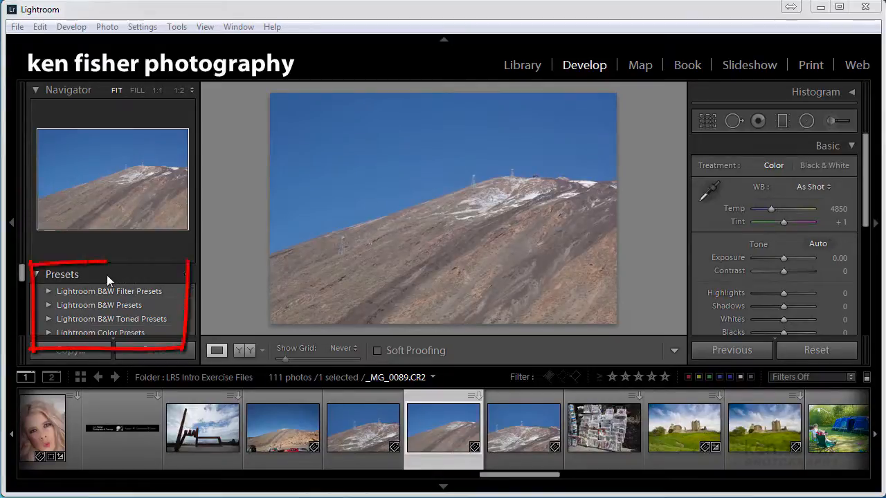
Expand the Lightroom B&W Filter Presets group and bring its individual filter presets into view
{"action": "left_click", "coordinate": [48, 291]}
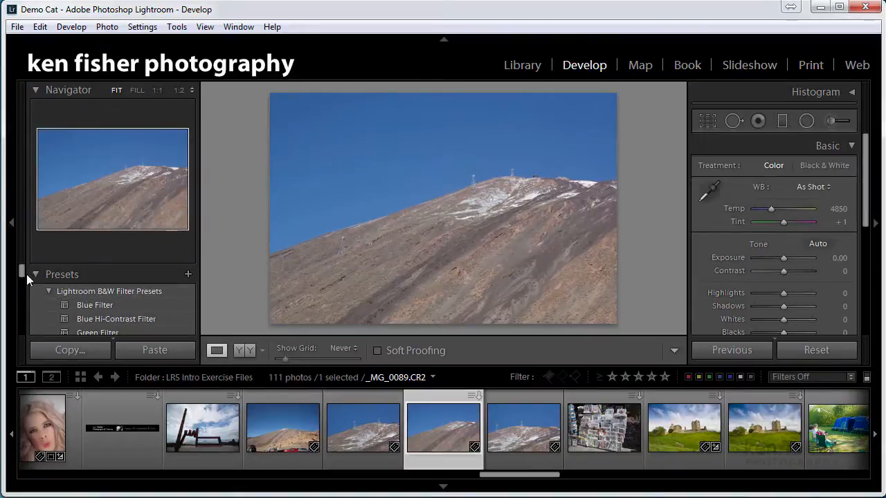
{"action": "mouse_move", "coordinate": [22, 267]}
{"action": "left_mouse_down"}
{"action": "mouse_move", "coordinate": [19, 290]}
{"action": "mouse_move", "coordinate": [21, 266]}
{"action": "mouse_move", "coordinate": [19, 274]}
{"action": "left_mouse_up"}
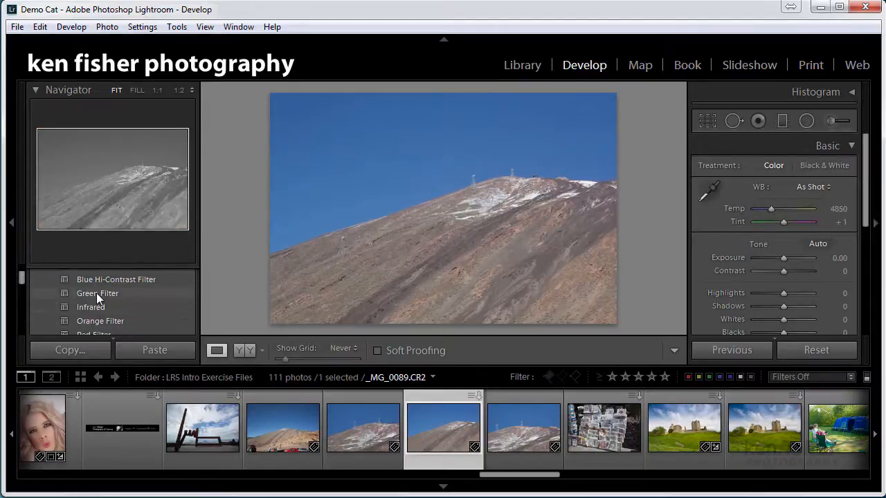
{"action": "left_click_drag", "start_coordinate": [20, 277], "coordinate": [22, 281]}
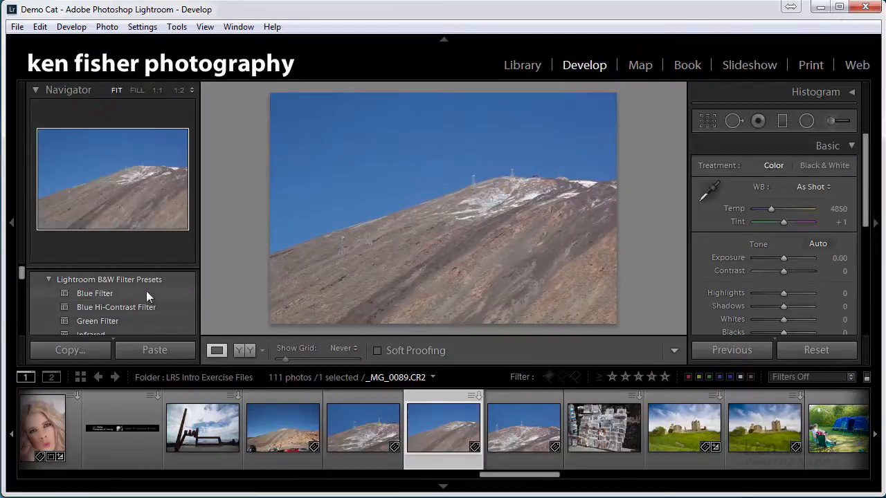
Try the Blue Filter preset on the mountain photo, reset it, and compare the Blue Filter, Blue Hi-Contrast Filter and Green Filter presets
{"action": "left_click", "coordinate": [93, 292]}
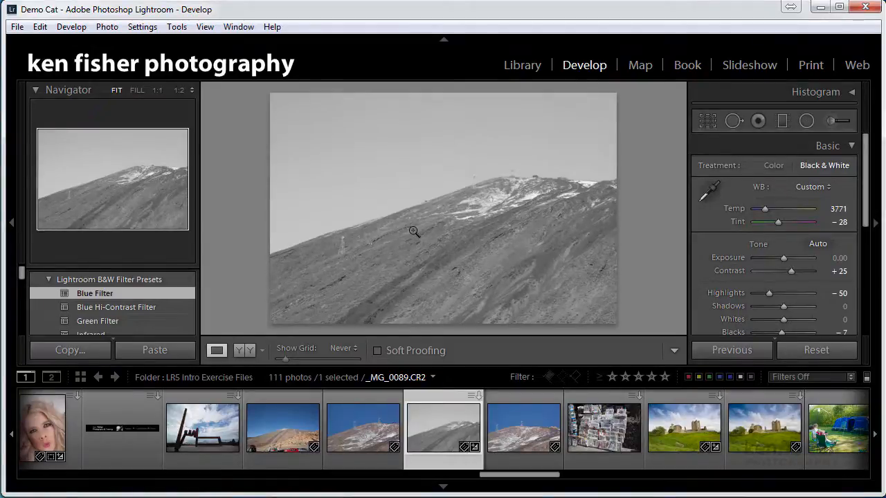
{"action": "left_click", "coordinate": [819, 351]}
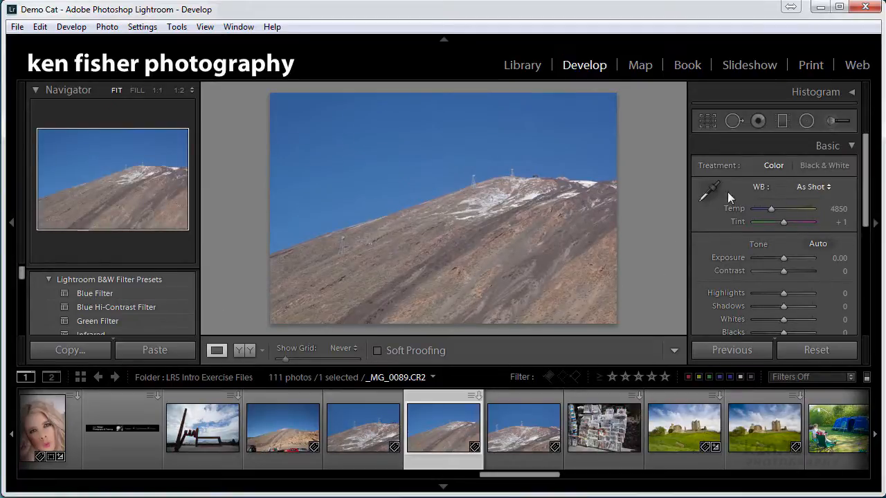
{"action": "left_click", "coordinate": [90, 292]}
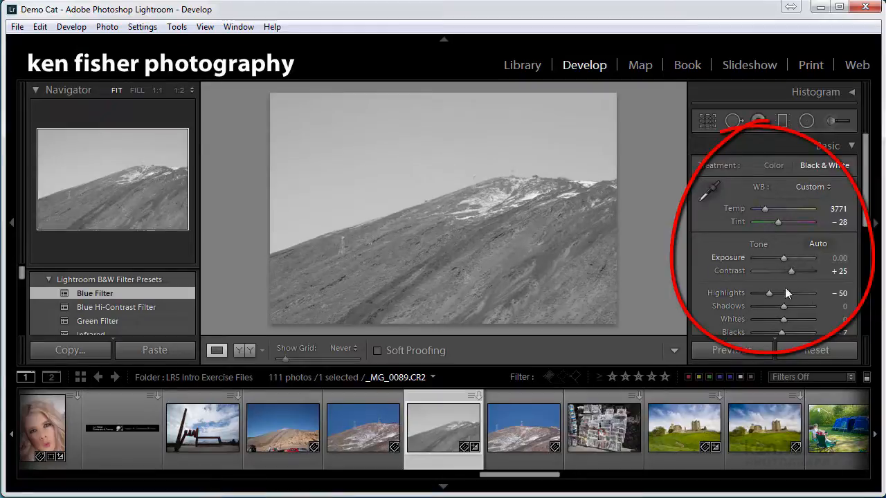
{"action": "left_click", "coordinate": [113, 306]}
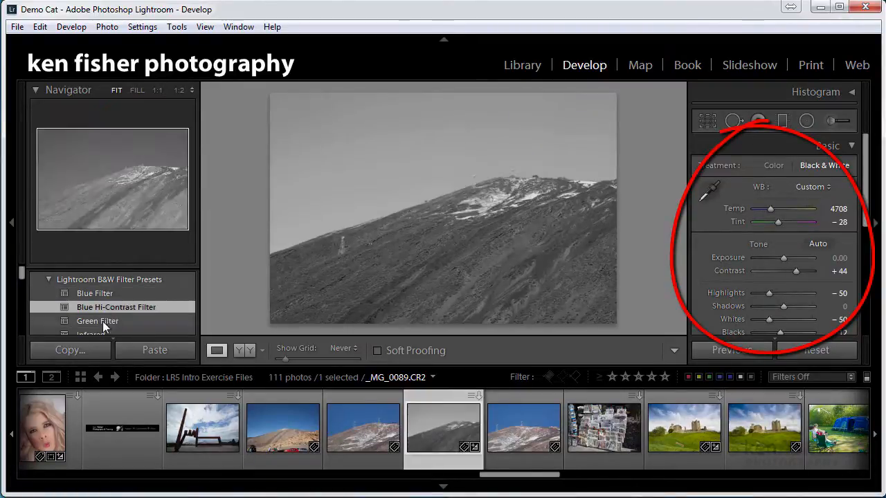
{"action": "left_click", "coordinate": [100, 320]}
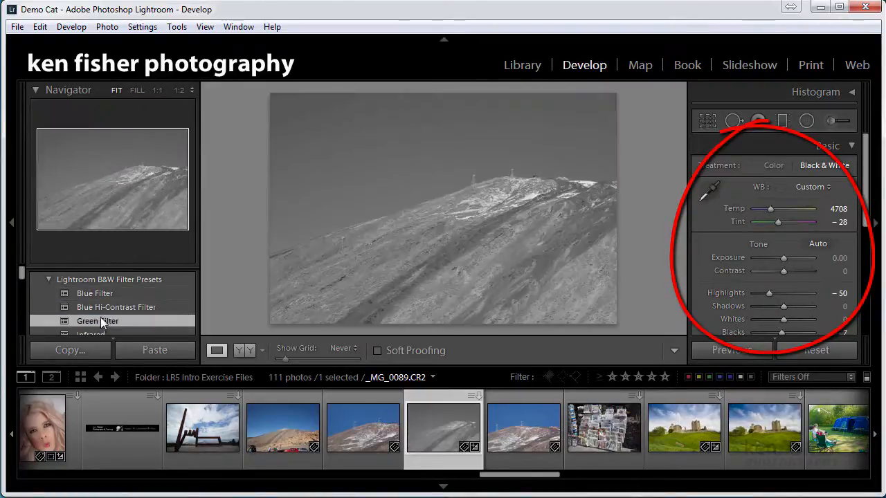
Apply the Blue Filter preset and set Exposure to -0.71, Highlights to +33, Shadows to -26 and Clarity to +45
{"action": "left_click", "coordinate": [101, 293]}
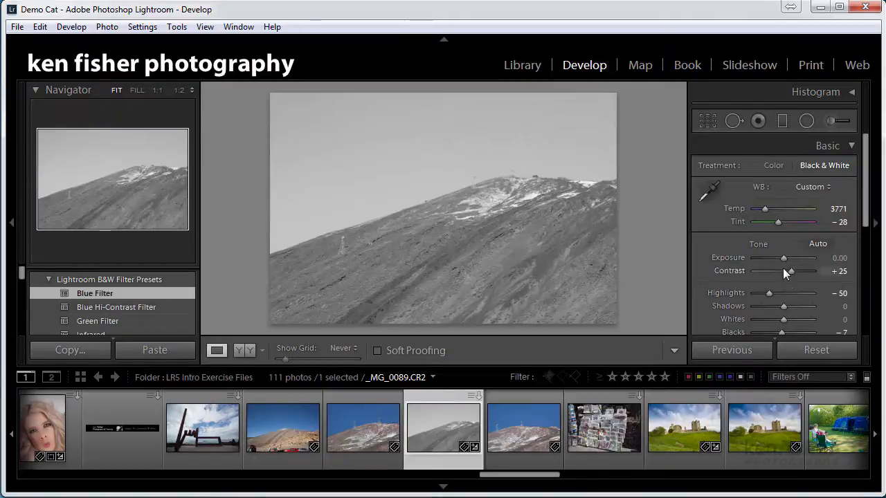
{"action": "left_click_drag", "start_coordinate": [780, 257], "coordinate": [777, 261]}
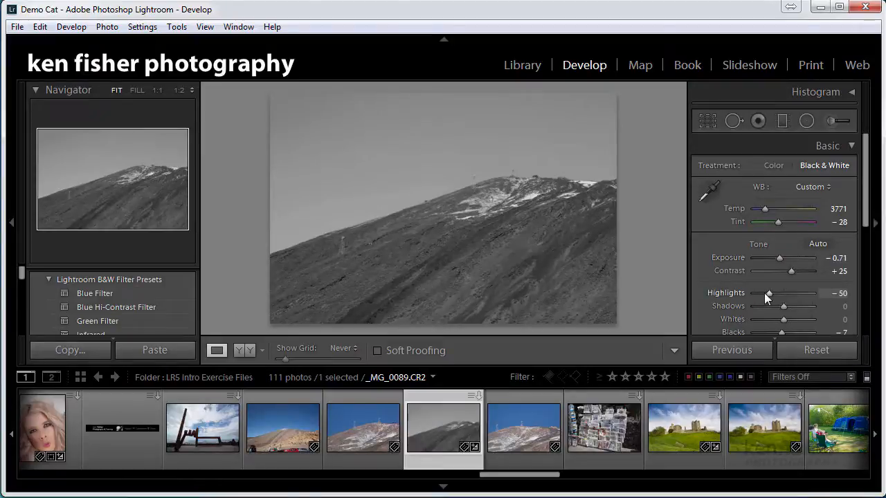
{"action": "mouse_move", "coordinate": [770, 292]}
{"action": "left_mouse_down"}
{"action": "mouse_move", "coordinate": [789, 289]}
{"action": "mouse_move", "coordinate": [775, 305]}
{"action": "left_mouse_up"}
{"action": "scroll", "coordinate": [861, 249], "scroll_direction": "down", "scroll_amount": 2}
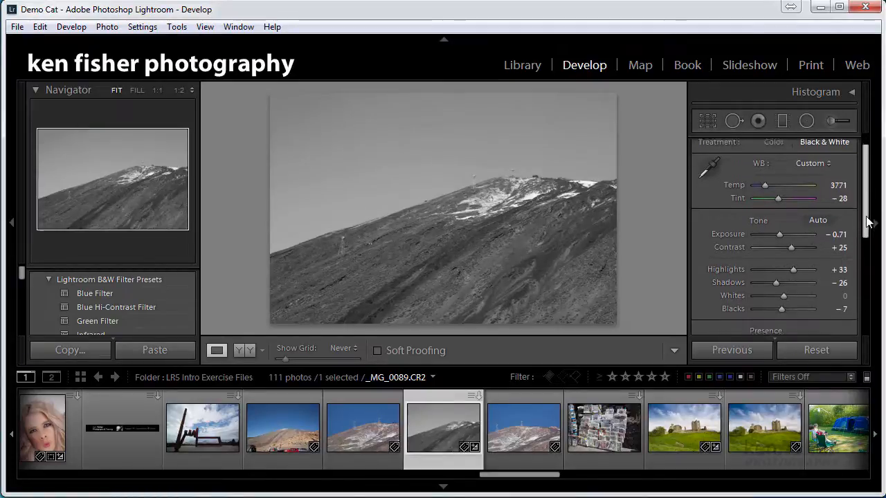
{"action": "scroll", "coordinate": [861, 236], "scroll_direction": "down", "scroll_amount": 2}
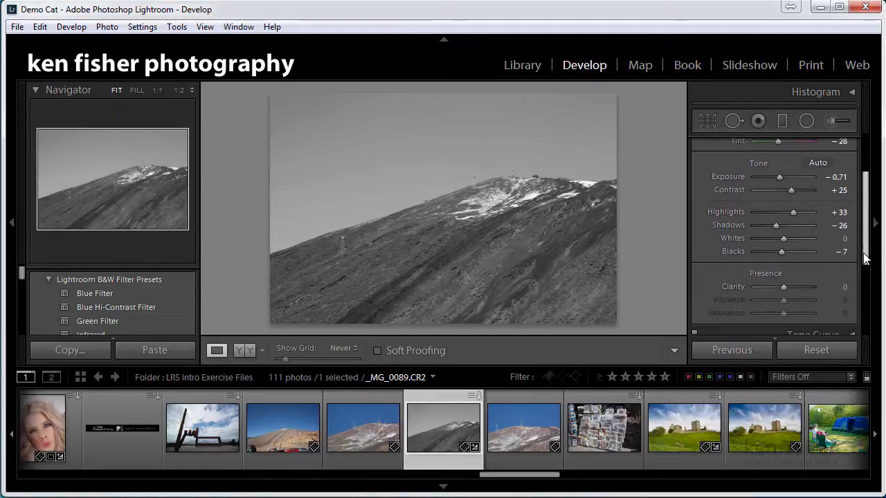
{"action": "left_click_drag", "start_coordinate": [784, 286], "coordinate": [797, 284]}
Split tone the photo with highlights at hue 244, saturation 43, and shadows at hue 26, saturation 48
{"action": "scroll", "coordinate": [865, 290], "scroll_direction": "down", "scroll_amount": 4}
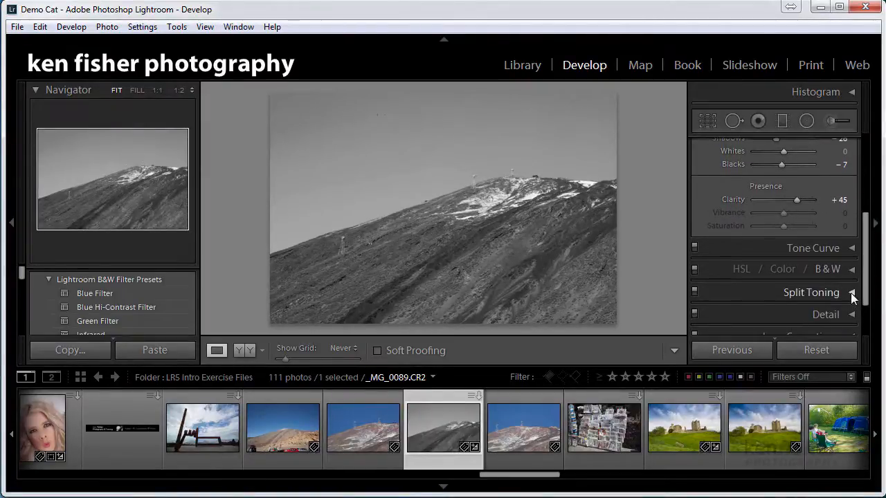
{"action": "left_click", "coordinate": [850, 292]}
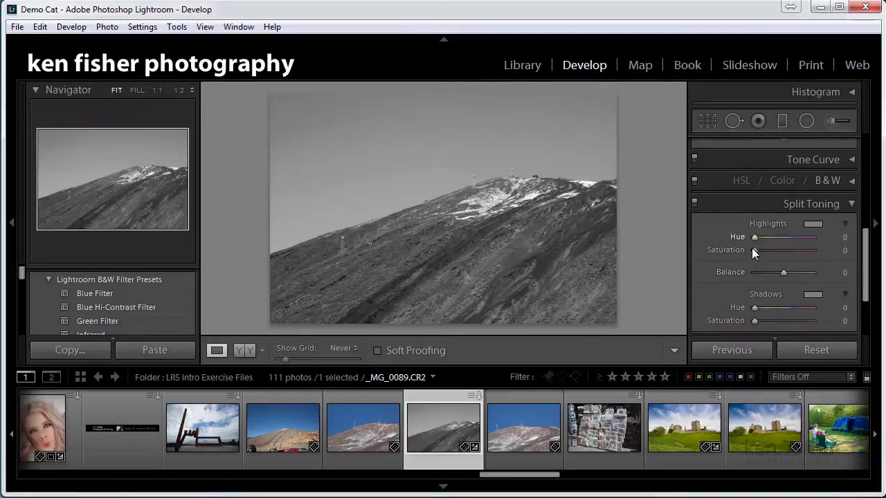
{"action": "left_click_drag", "start_coordinate": [754, 236], "coordinate": [779, 250]}
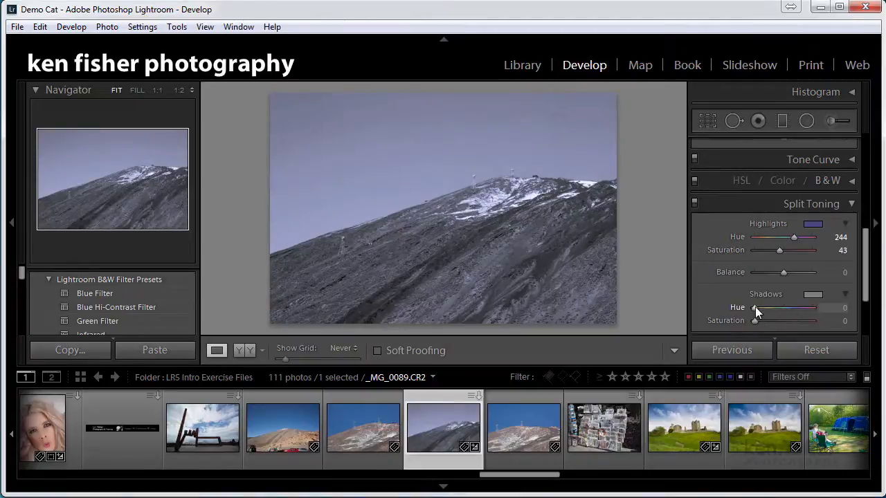
{"action": "left_click_drag", "start_coordinate": [755, 306], "coordinate": [783, 320]}
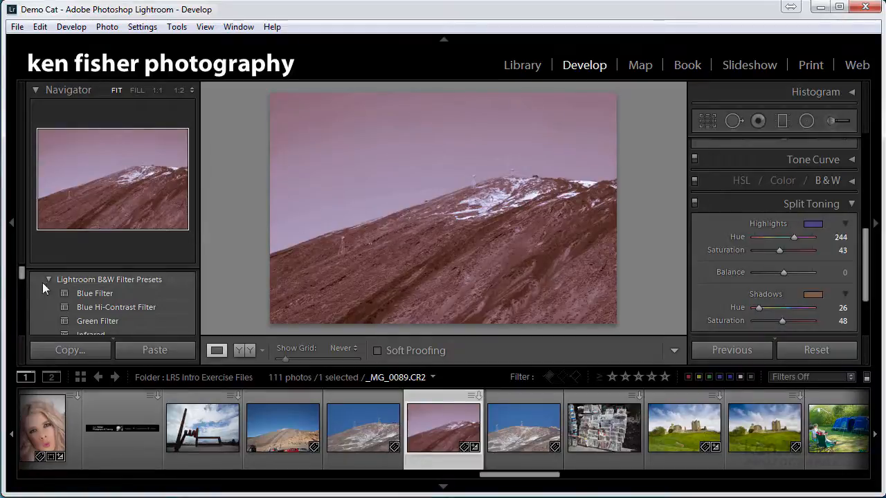
Create a develop preset named "Blue Red BW" in the User Presets folder with all settings included
{"action": "left_click_drag", "start_coordinate": [21, 273], "coordinate": [22, 270]}
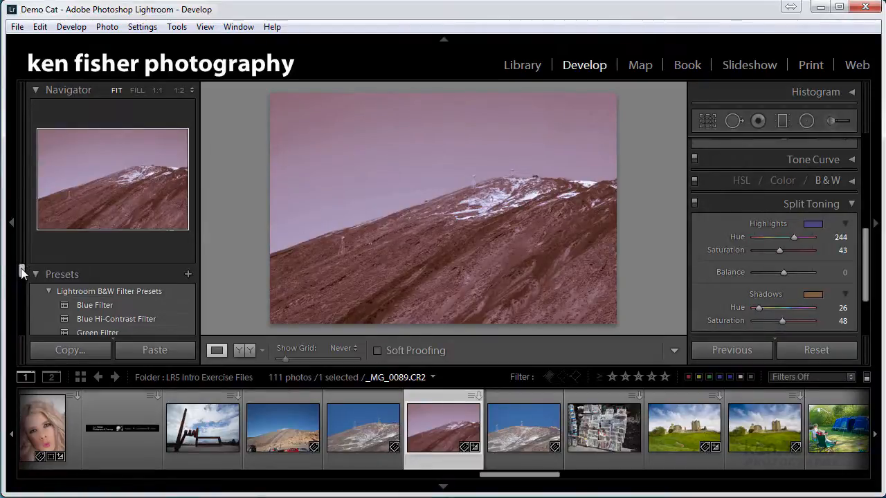
{"action": "left_click", "coordinate": [188, 274]}
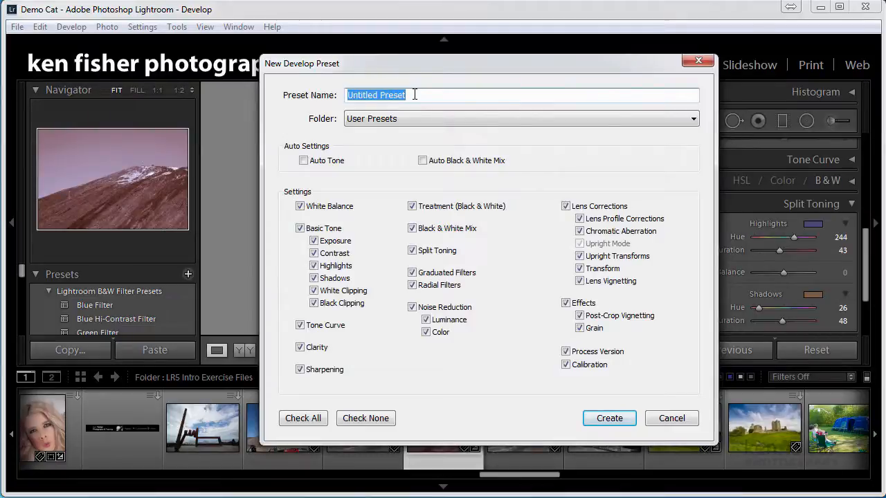
{"action": "left_click_drag", "start_coordinate": [414, 95], "coordinate": [323, 96]}
{"action": "type", "text": "Blu"}
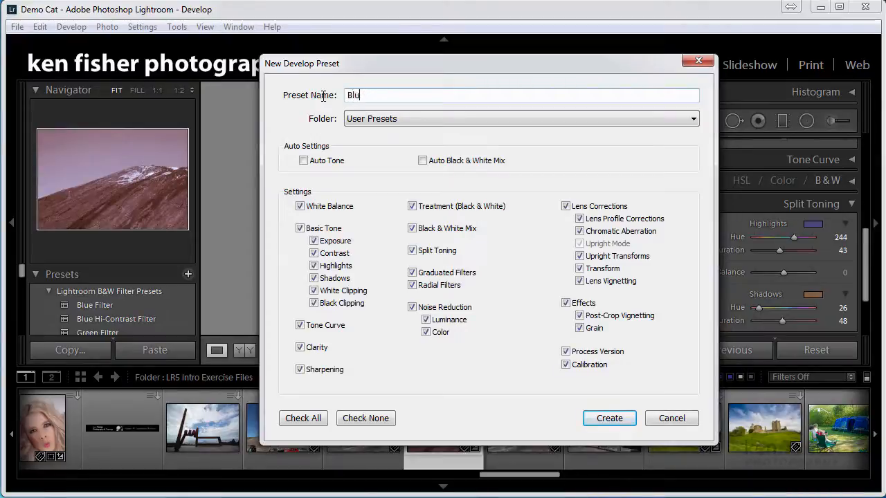
{"action": "type", "text": "e Red B"}
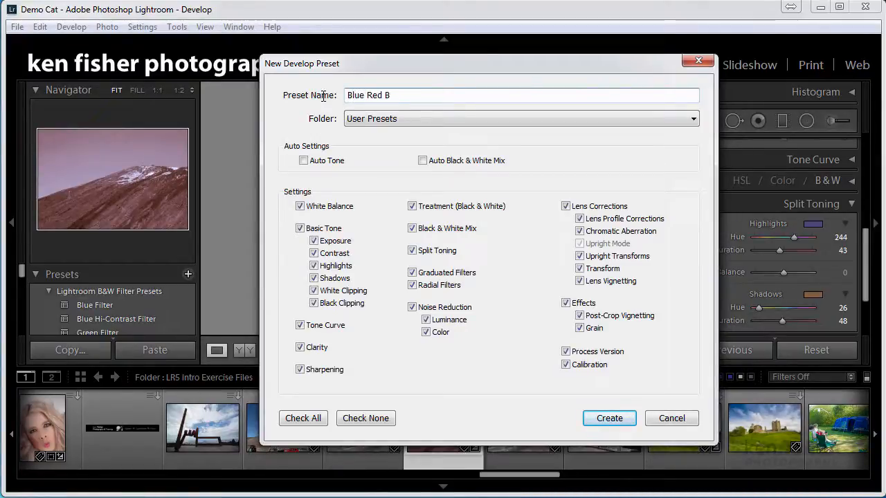
{"action": "type", "text": "W"}
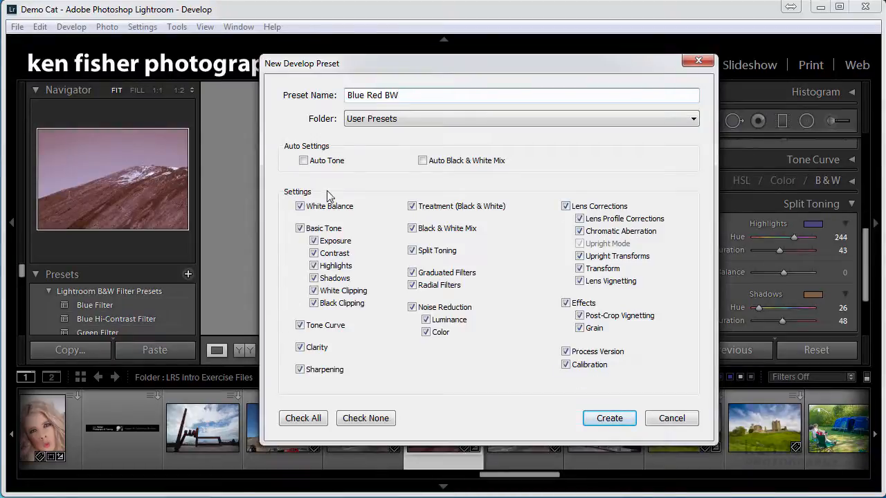
{"action": "left_click", "coordinate": [302, 418]}
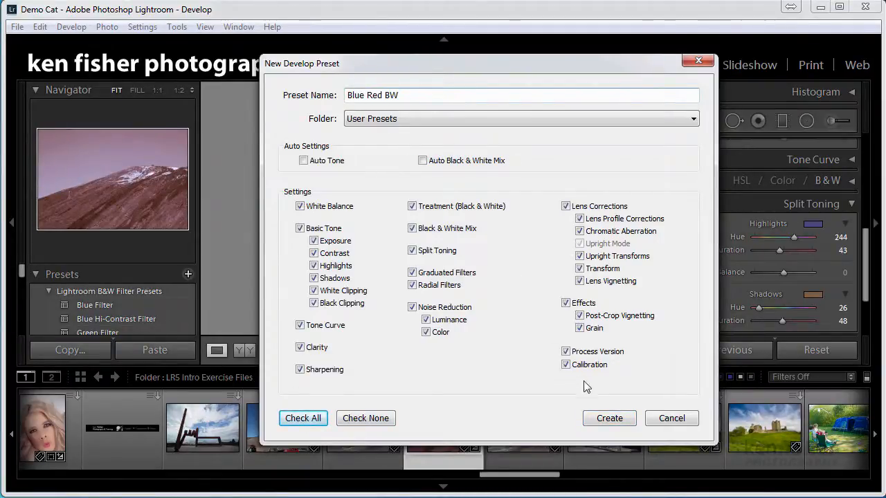
{"action": "left_click", "coordinate": [609, 418]}
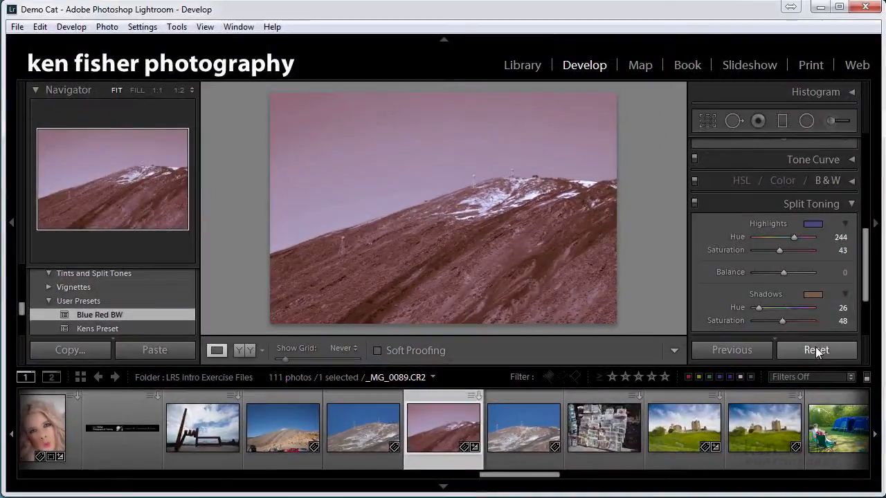
Reset the mountain photo, test the Blue Red BW preset on it, and reset the photo again
{"action": "left_click", "coordinate": [816, 350]}
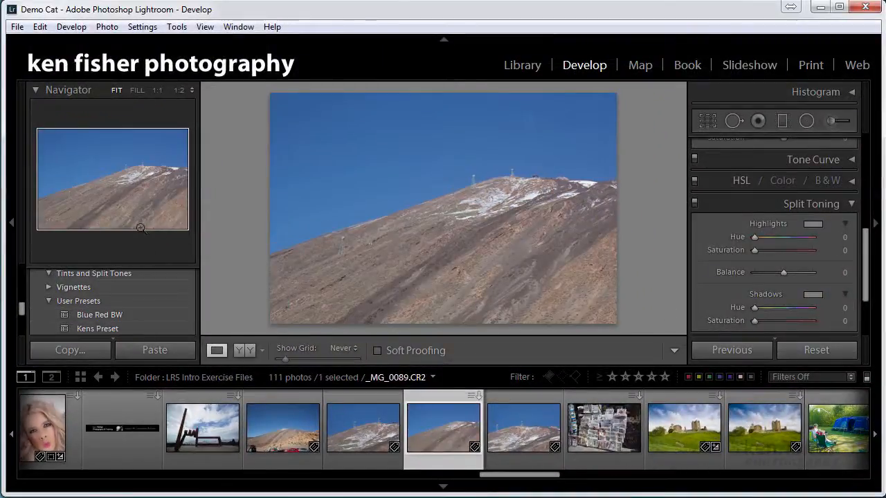
{"action": "left_click", "coordinate": [137, 315]}
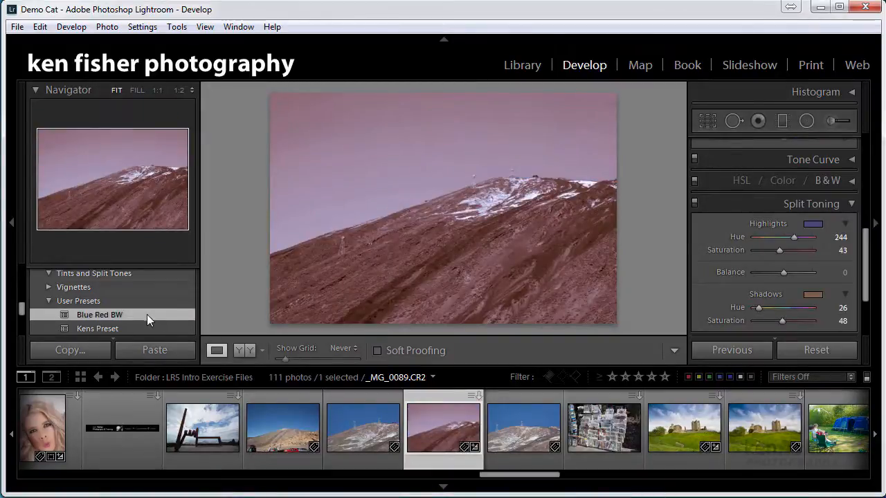
{"action": "left_click", "coordinate": [820, 351]}
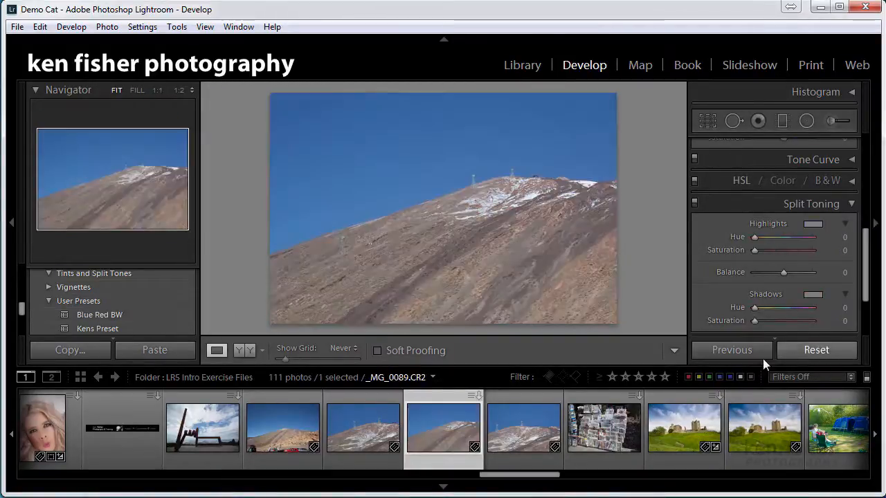
Select the castle photo Landscape 1.CR2, test the Blue Red BW preset on it, and reset its settings
{"action": "left_click", "coordinate": [670, 427]}
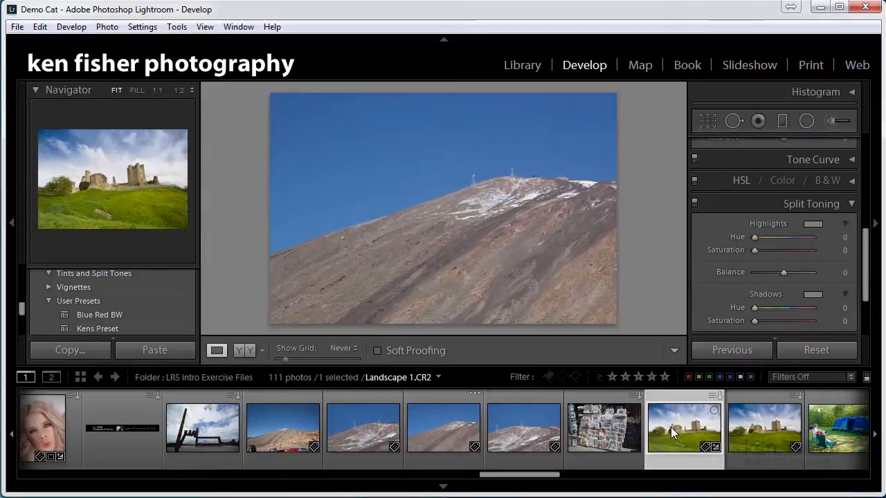
{"action": "left_click", "coordinate": [99, 314]}
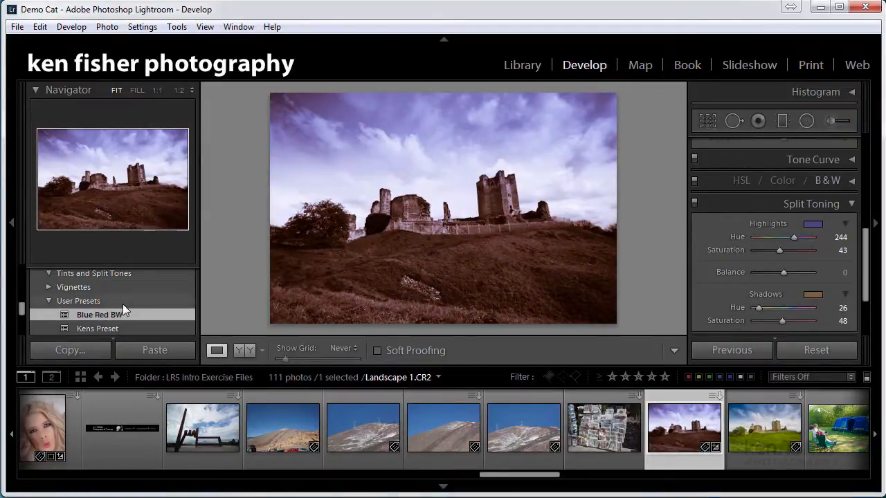
{"action": "left_click", "coordinate": [815, 349]}
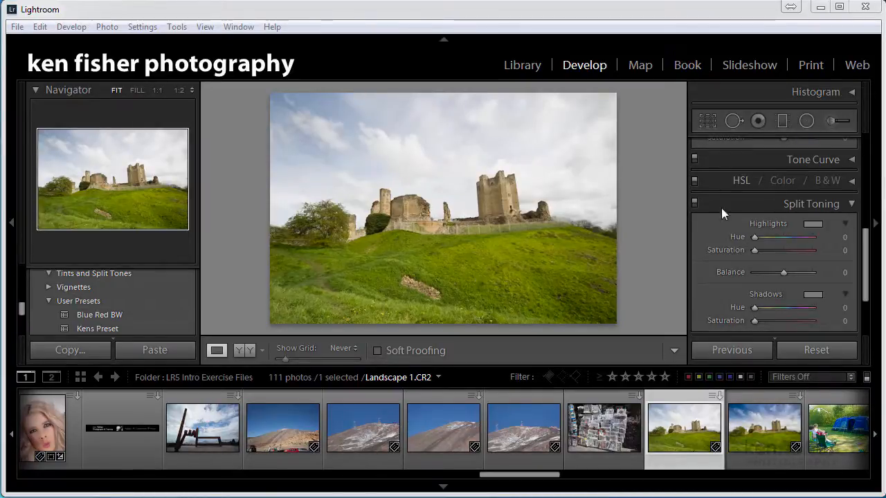
Switch to the Windows desktop, examine the preset files in the Free Presets folder, and return to Lightroom
{"action": "left_click", "coordinate": [820, 9]}
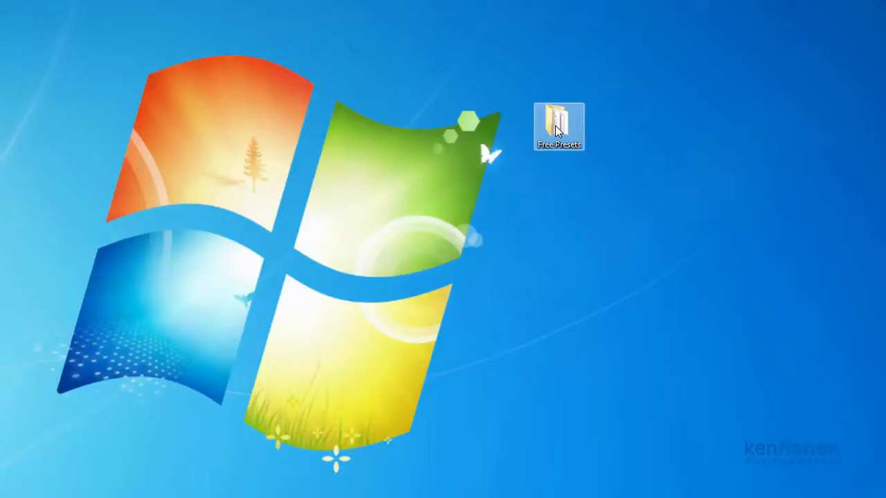
{"action": "double_click", "coordinate": [555, 125]}
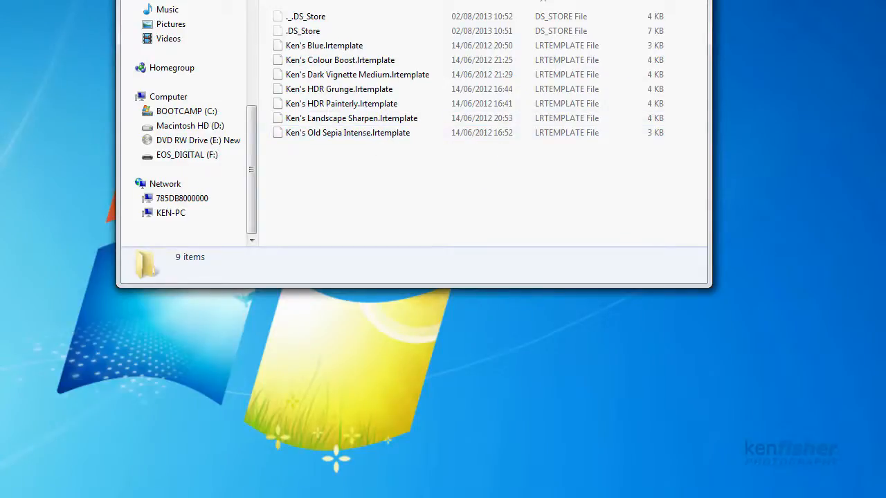
{"action": "key", "text": "alt+F4"}
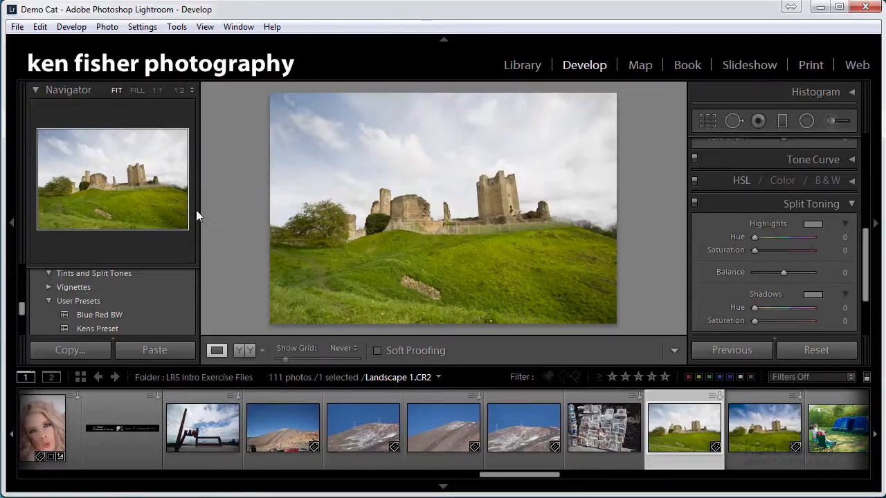
Open the Lightroom presets folder in the file explorer from the Presets preferences
{"action": "left_click", "coordinate": [40, 27]}
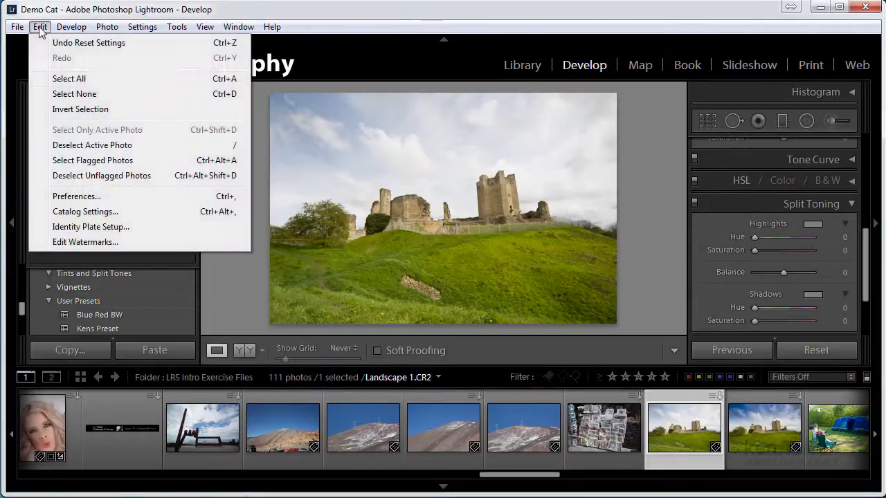
{"action": "left_click", "coordinate": [83, 198]}
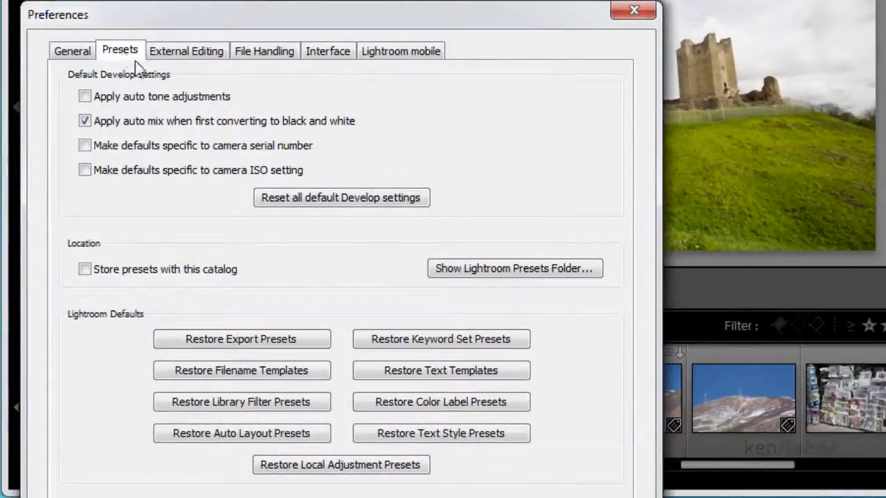
{"action": "left_click", "coordinate": [497, 270]}
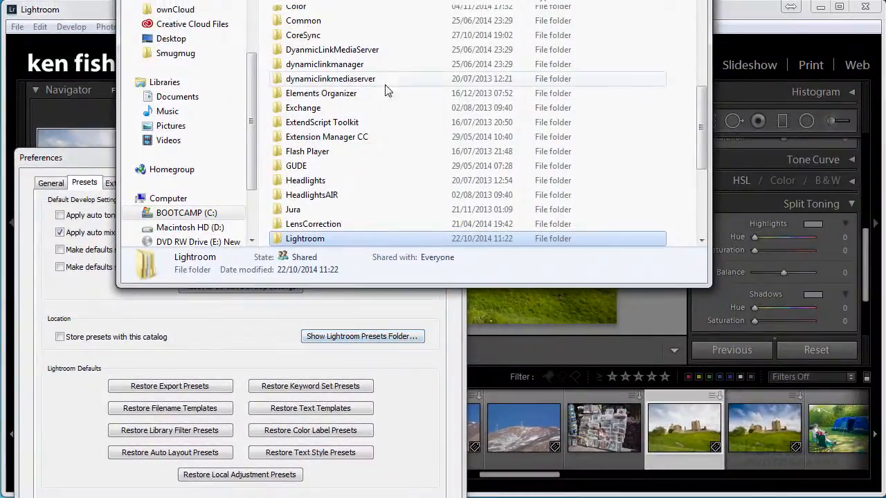
Open the Develop Presets folder inside the Lightroom folder and reposition its window so it is fully in view
{"action": "left_click_drag", "start_coordinate": [702, 142], "coordinate": [702, 205]}
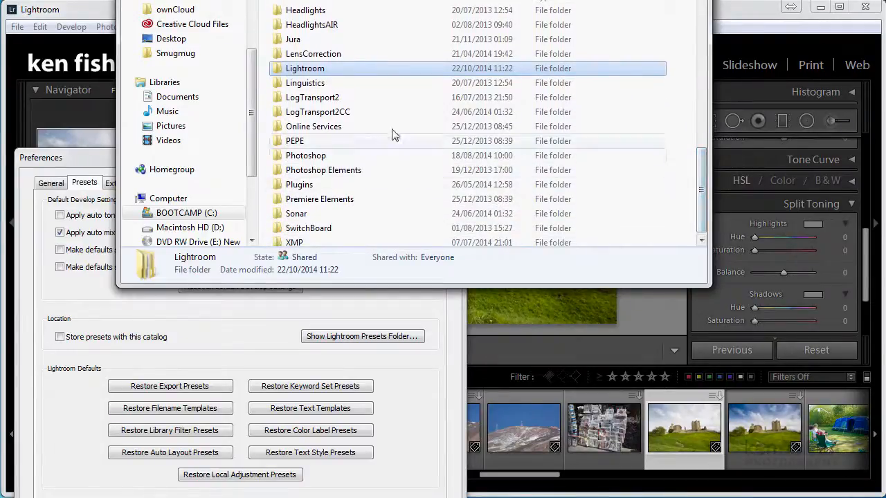
{"action": "double_click", "coordinate": [304, 68]}
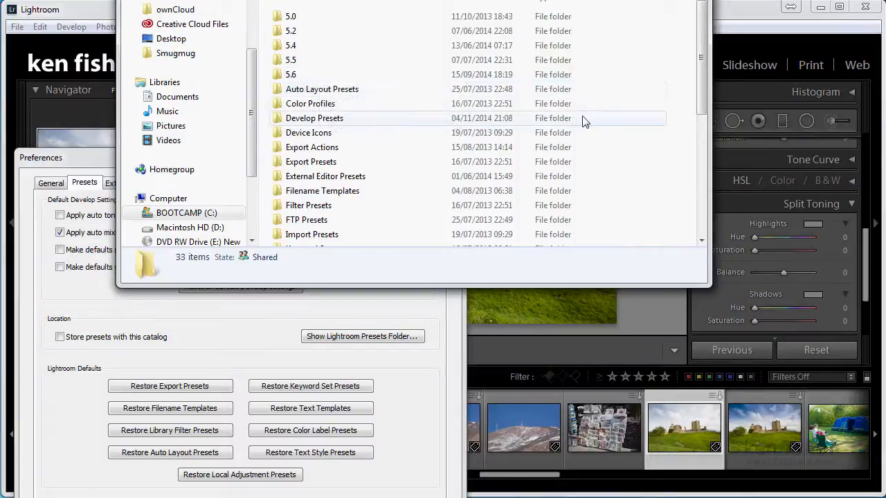
{"action": "double_click", "coordinate": [315, 119]}
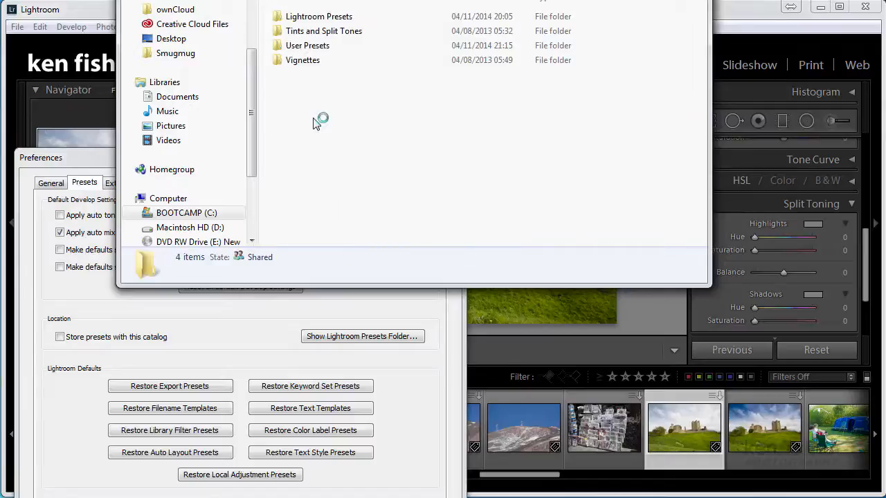
{"action": "left_click_drag", "start_coordinate": [349, 0], "coordinate": [330, 59]}
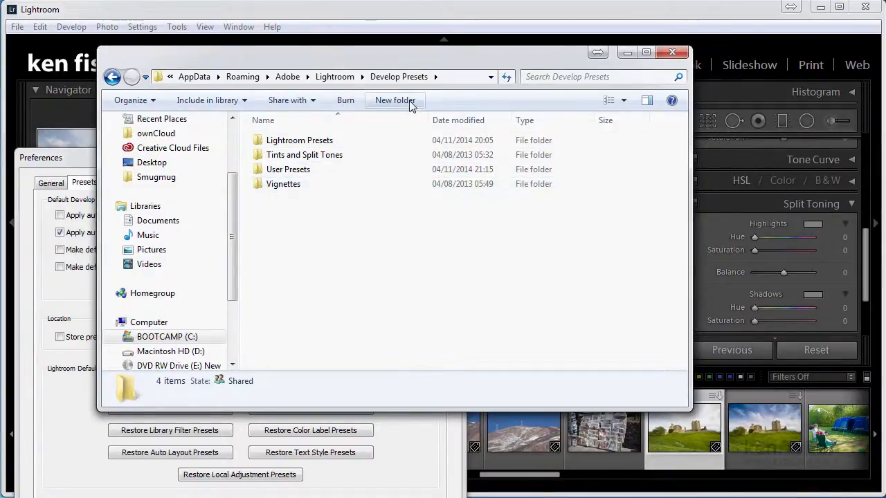
Leave the preferences, switch to the Windows desktop, and move the Free Presets folder from the desktop into the Develop Presets folder
{"action": "left_click", "coordinate": [672, 52]}
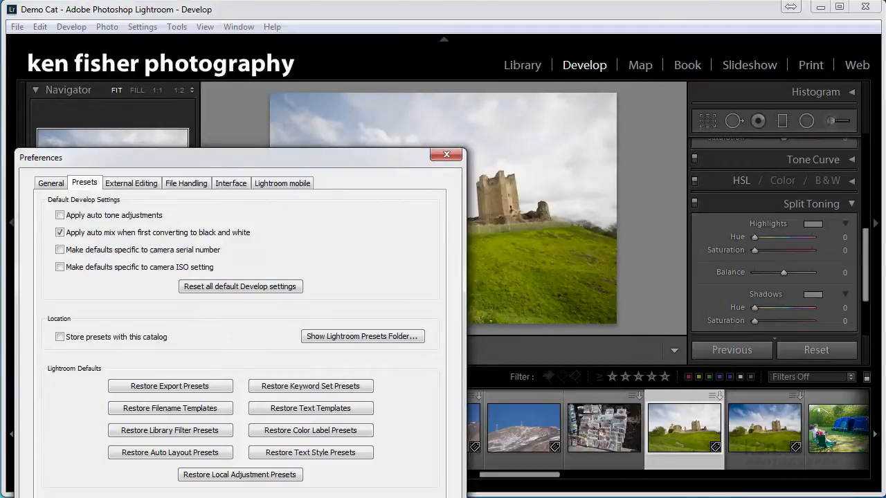
{"action": "key", "text": "Escape"}
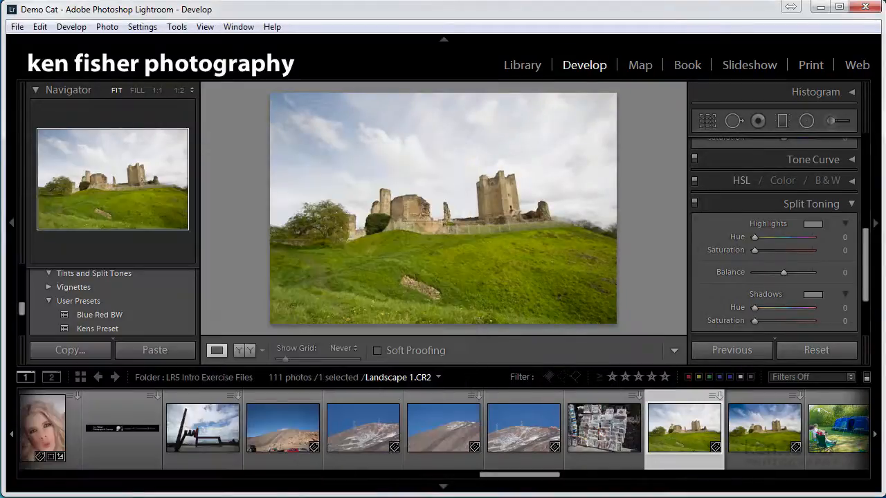
{"action": "left_click", "coordinate": [819, 8]}
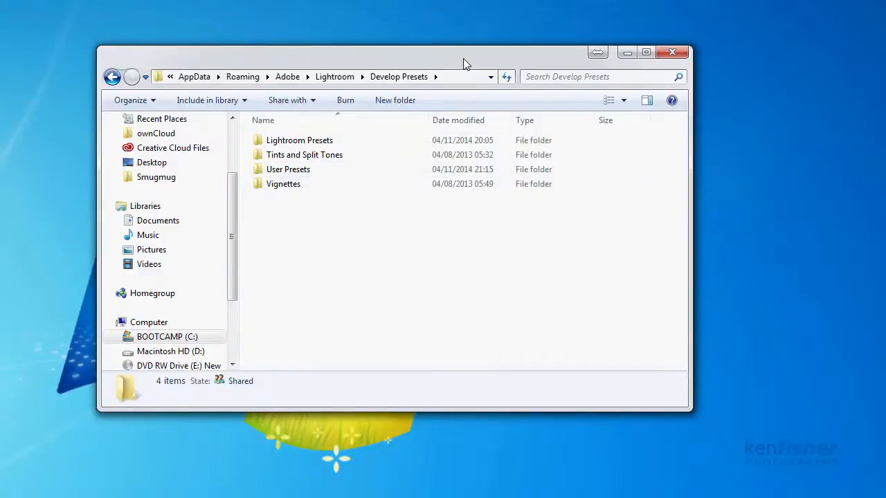
{"action": "left_click_drag", "start_coordinate": [464, 61], "coordinate": [478, 172]}
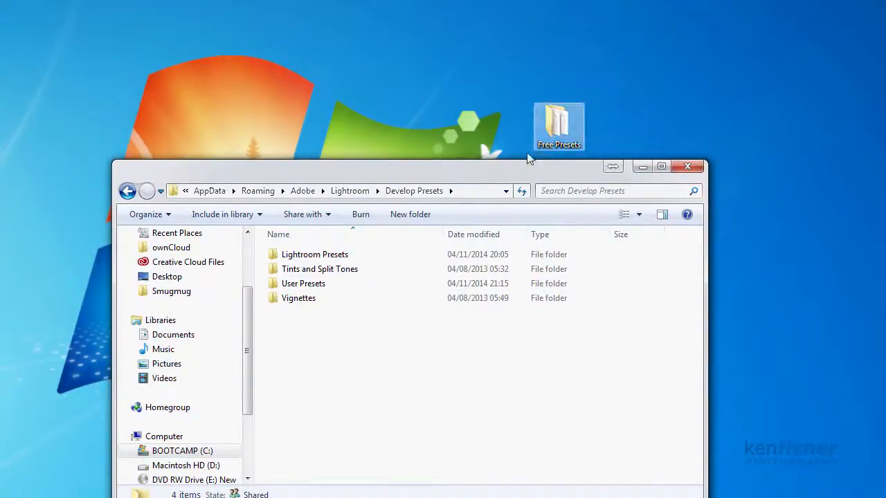
{"action": "left_click_drag", "start_coordinate": [565, 133], "coordinate": [298, 360]}
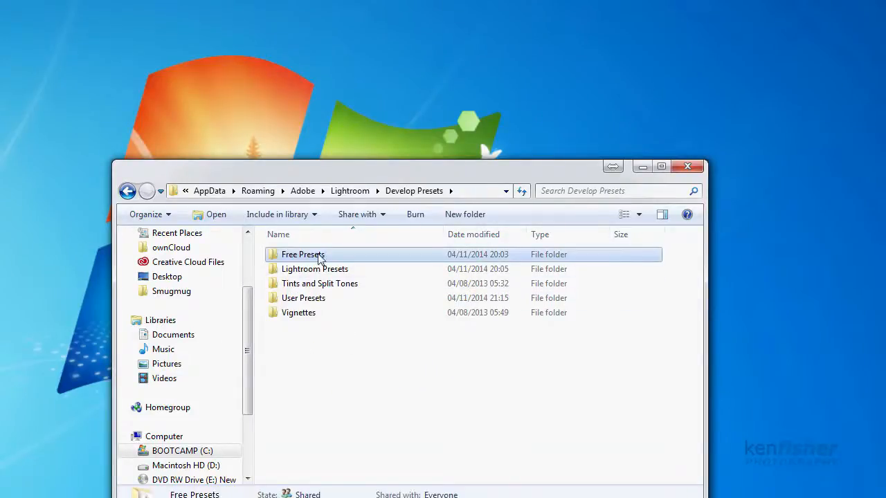
{"action": "left_click", "coordinate": [687, 168]}
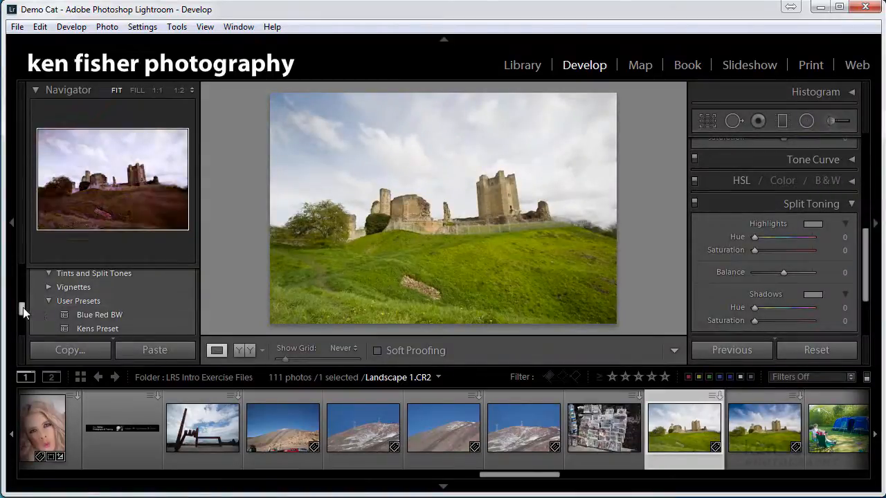
Restart Lightroom to load the added presets, and examine the contents of the Free Presets group
{"action": "left_click_drag", "start_coordinate": [23, 312], "coordinate": [19, 270]}
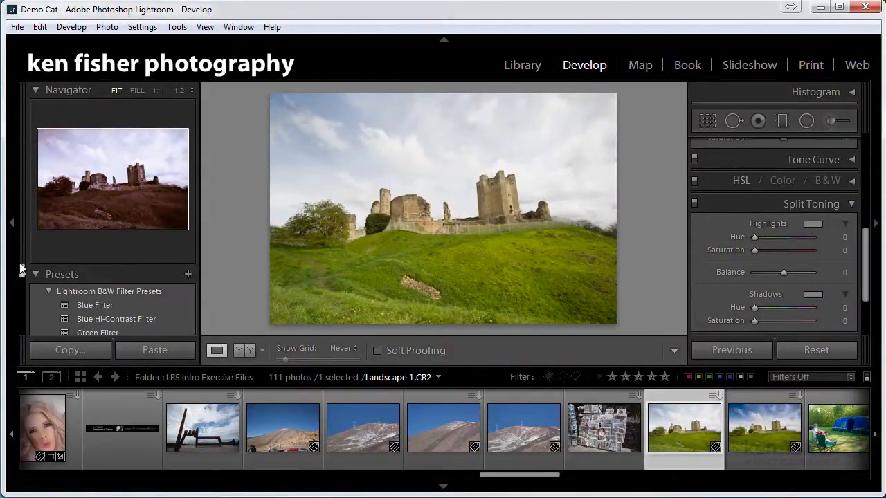
{"action": "left_click", "coordinate": [50, 291]}
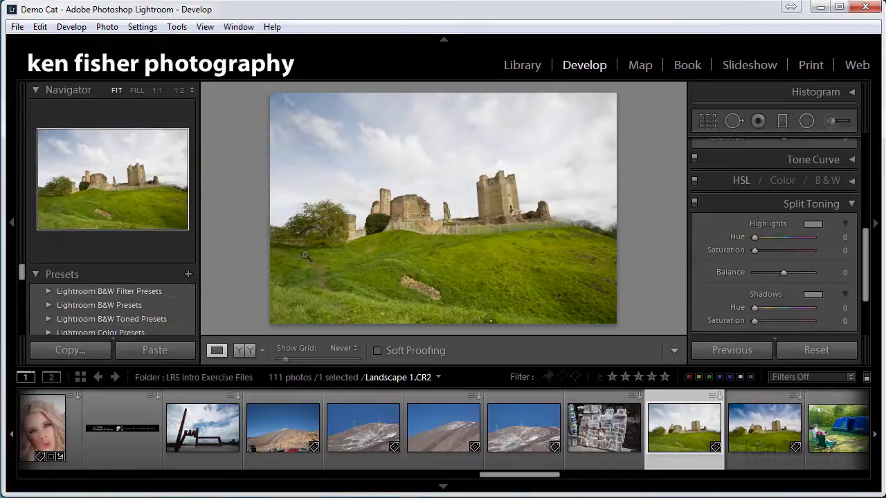
{"action": "left_click", "coordinate": [866, 9]}
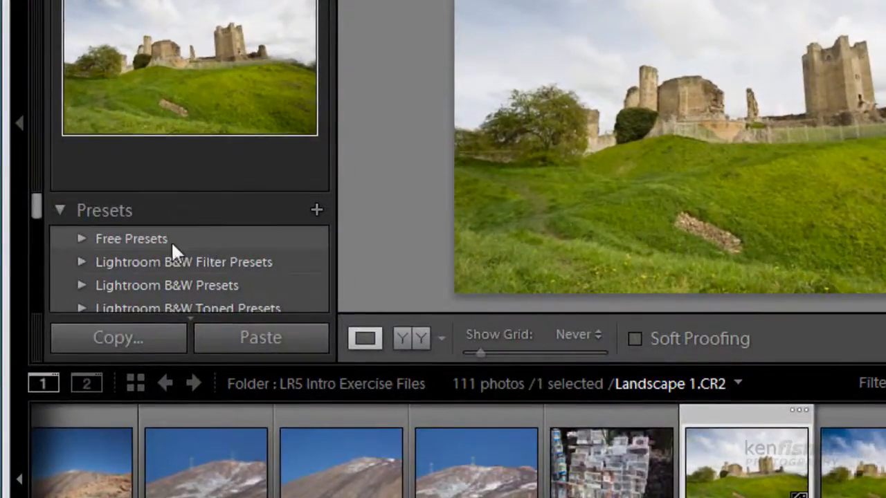
{"action": "left_click", "coordinate": [80, 237]}
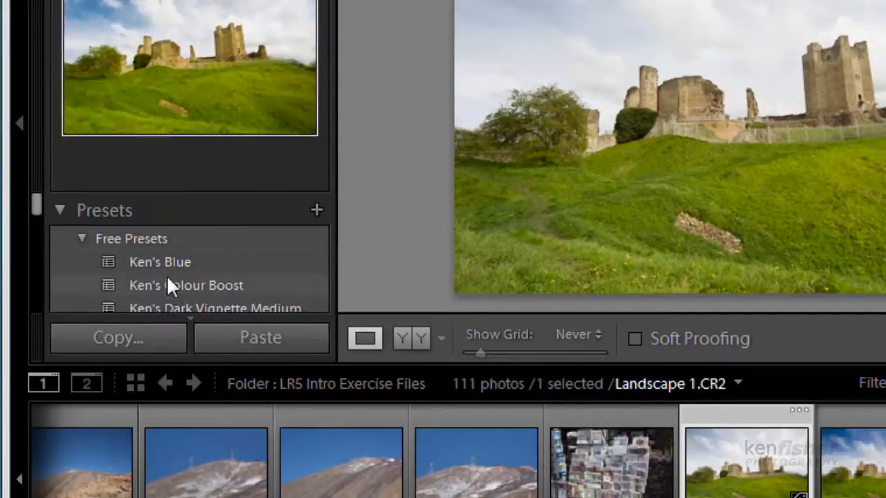
{"action": "left_click", "coordinate": [82, 236]}
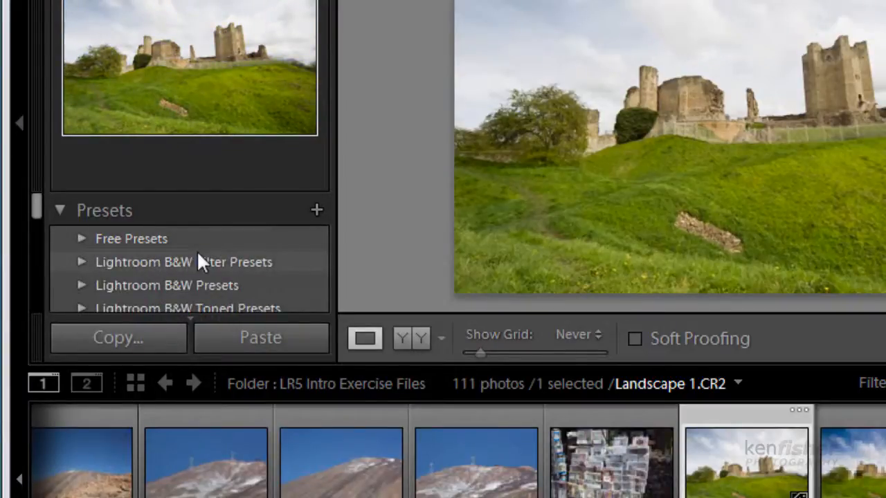